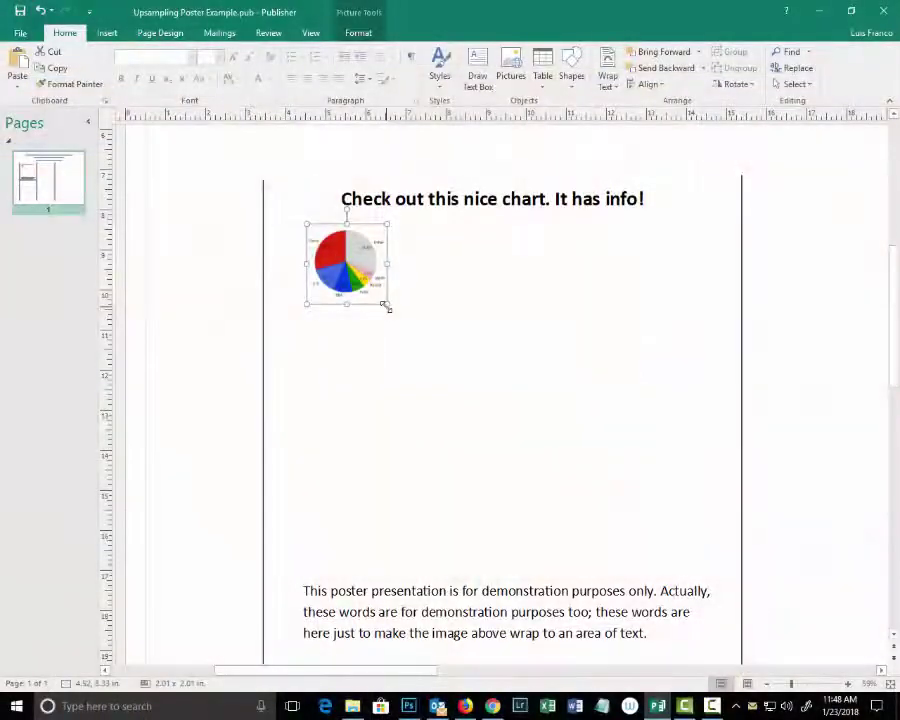
# Move the 2 x 2 inch pie chart off the page into the upper-left scratch area
pyautogui.moveTo(386, 306); pyautogui.dragTo(628, 457)
pyautogui.click(650, 473)
pyautogui.click(616, 457)
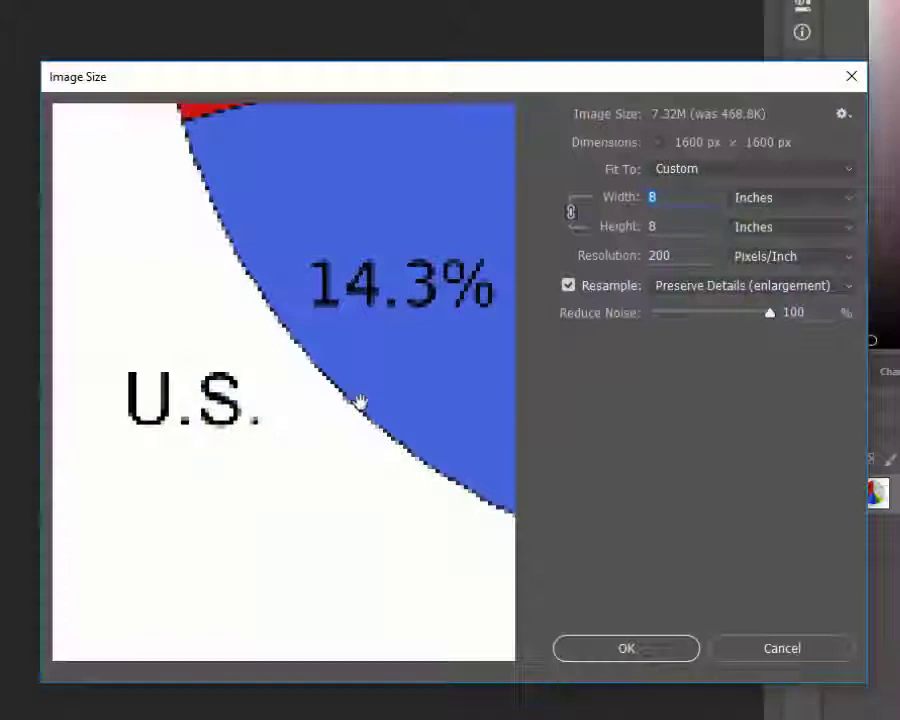
pyautogui.moveTo(358, 402)
pyautogui.mouseDown()
pyautogui.moveTo(381, 380)
pyautogui.moveTo(370, 374)
pyautogui.moveTo(358, 386)
pyautogui.moveTo(353, 418)
pyautogui.mouseUp()
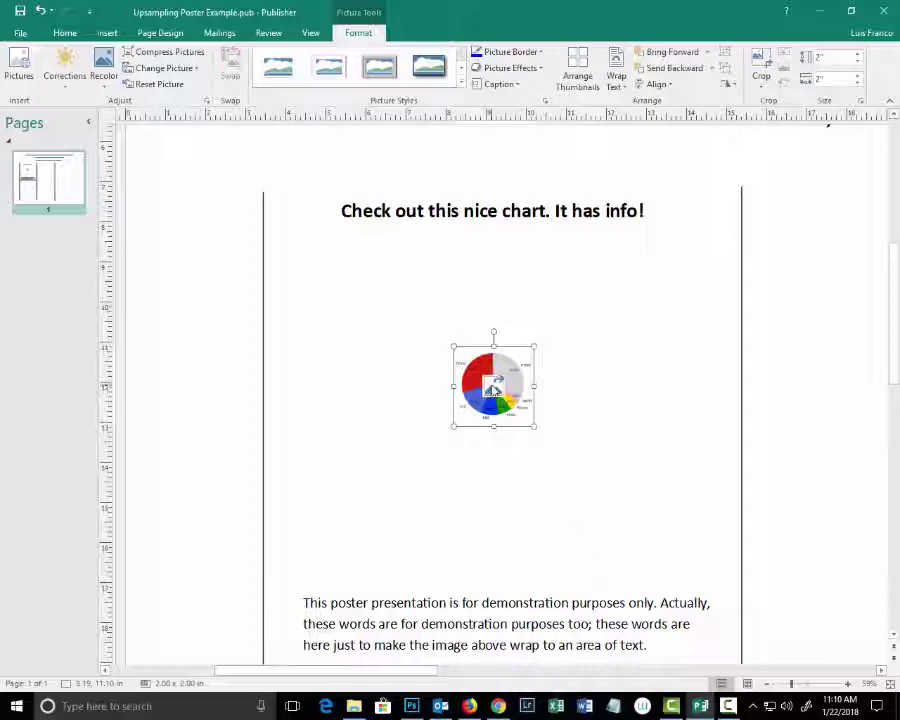
pyautogui.moveTo(493, 388); pyautogui.dragTo(165, 184)
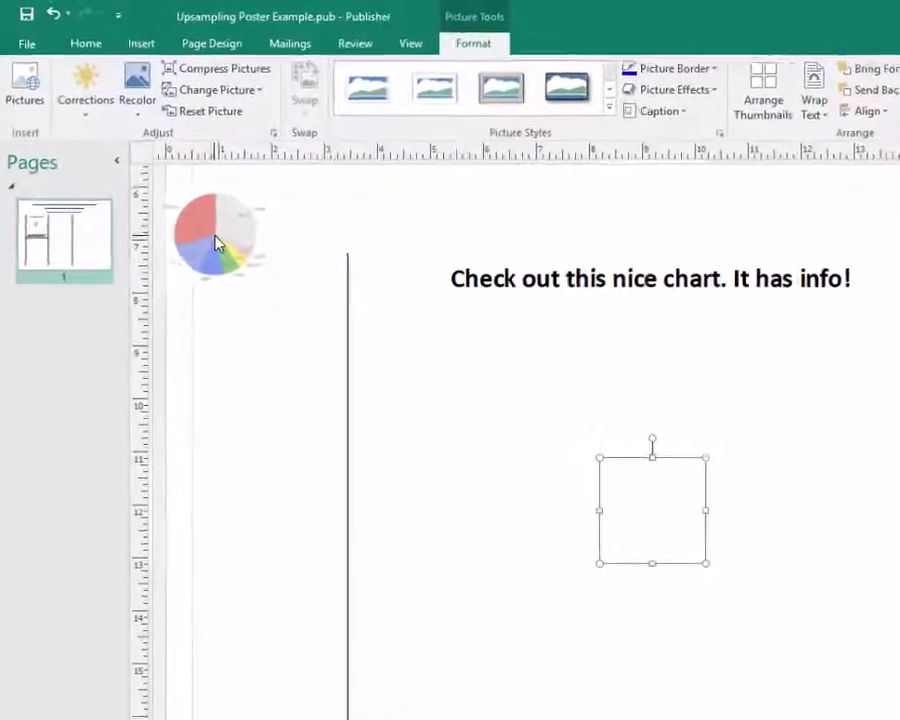
pyautogui.moveTo(218, 243); pyautogui.dragTo(219, 244)
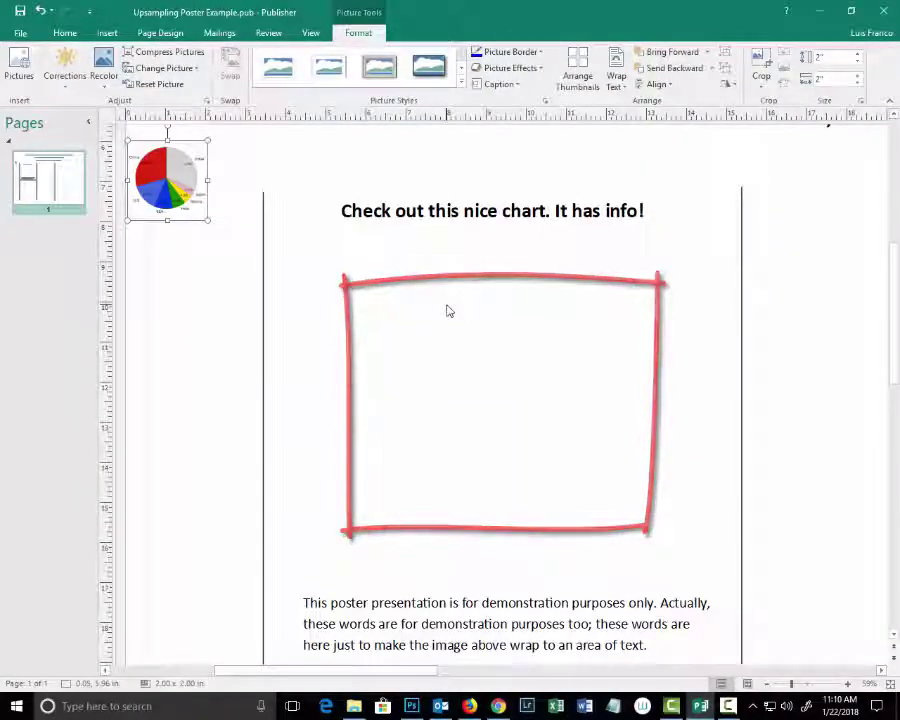
# Bring the chart back below the heading and stretch it to about 7.83 inches square
pyautogui.moveTo(167, 180); pyautogui.dragTo(344, 277)
pyautogui.moveTo(386, 317); pyautogui.dragTo(617, 500)
pyautogui.moveTo(526, 465); pyautogui.dragTo(561, 467)
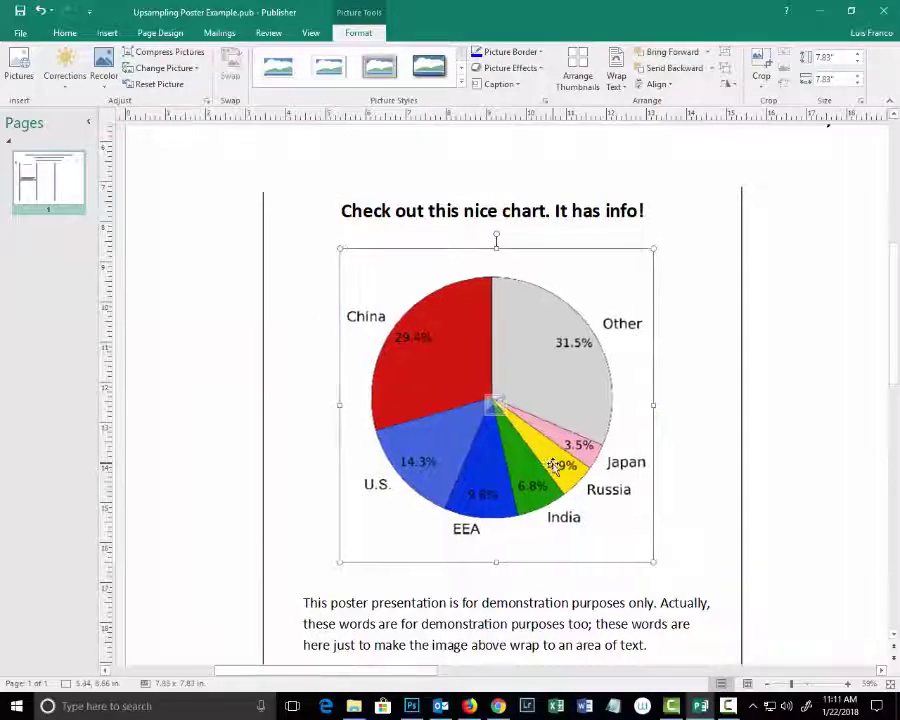
pyautogui.moveTo(528, 425); pyautogui.dragTo(354, 323)
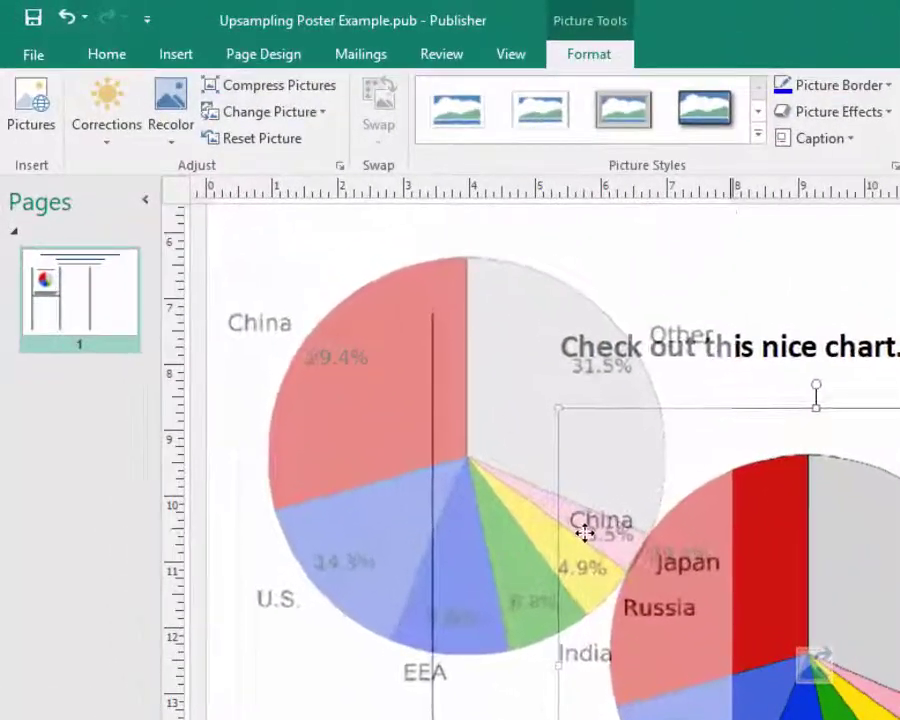
pyautogui.moveTo(584, 533); pyautogui.dragTo(584, 533)
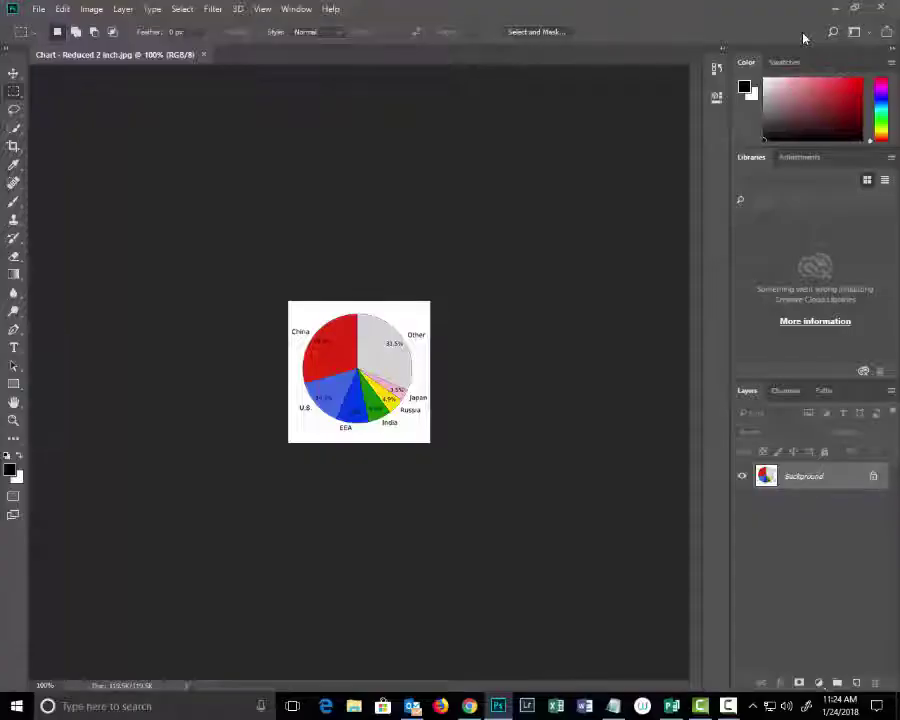
# Show the chart's Image Size in inches, 2.806 x 2.806 at 72 pixels/inch
pyautogui.click(90, 10)
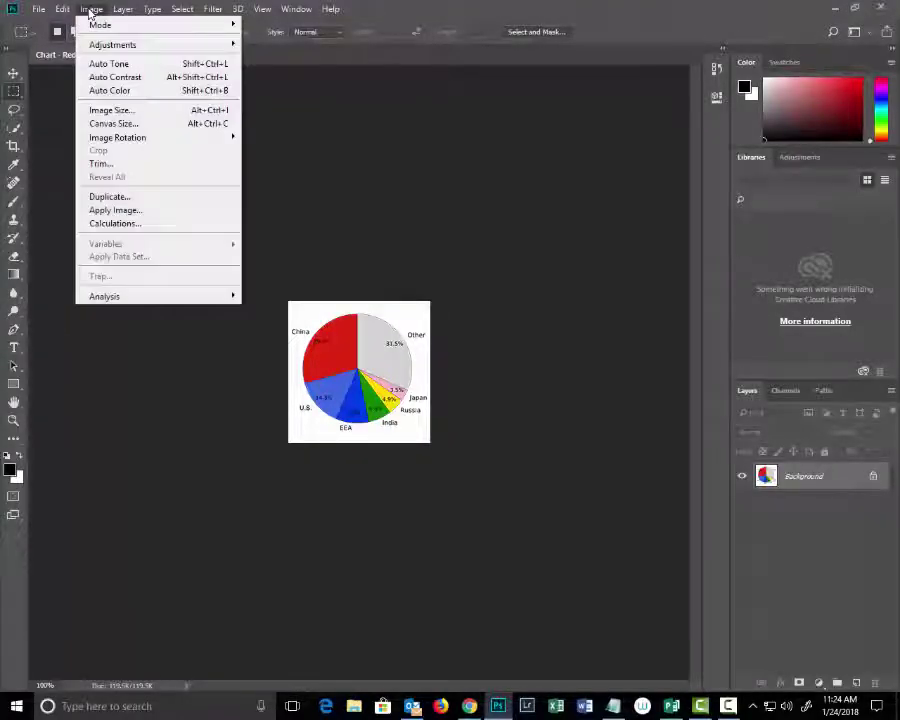
pyautogui.click(127, 111)
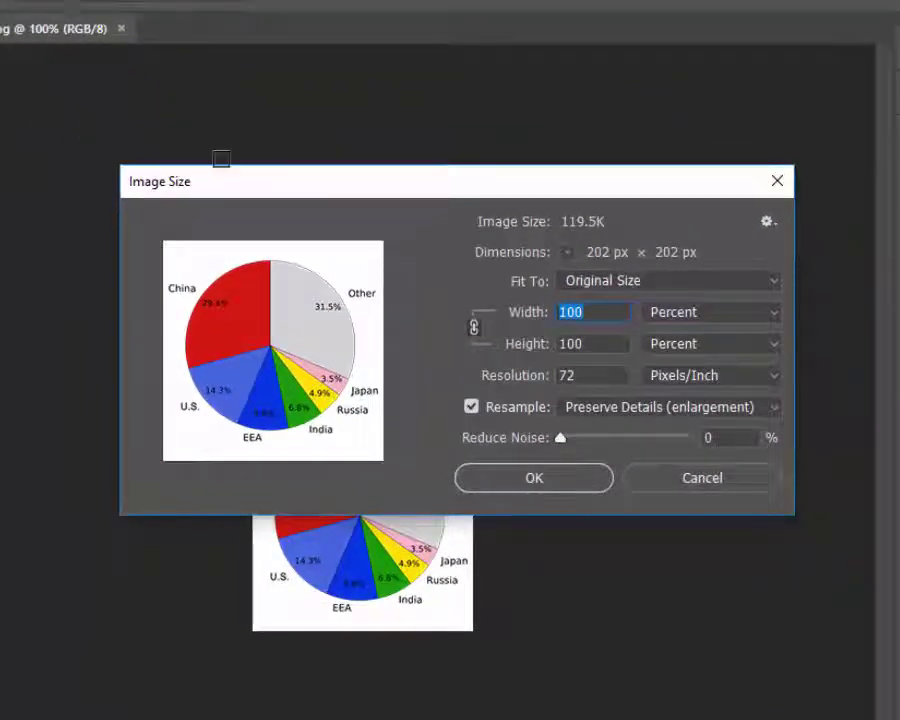
pyautogui.click(684, 314)
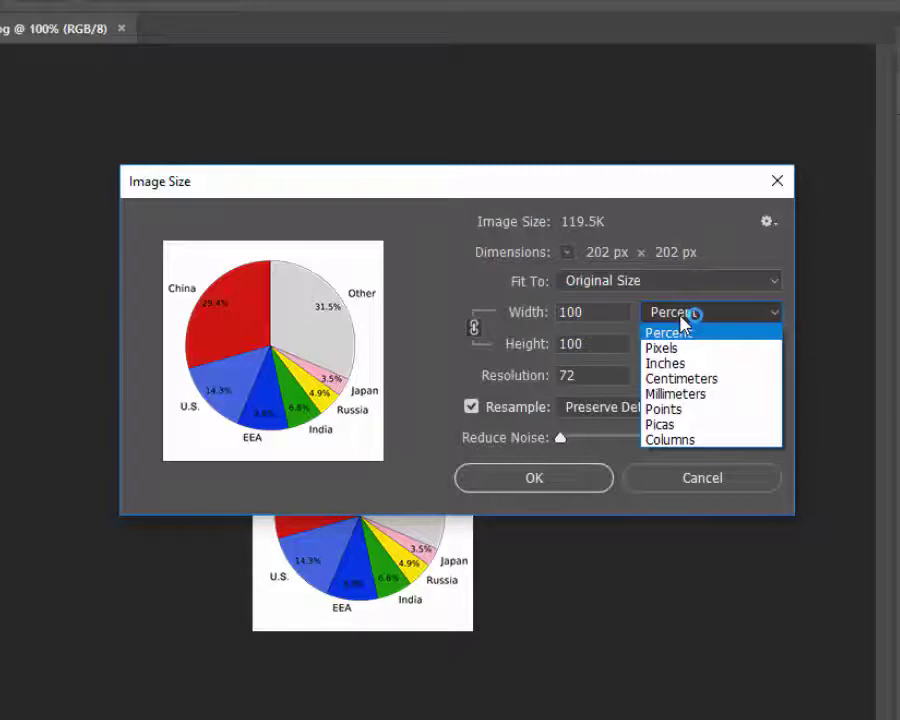
pyautogui.click(684, 364)
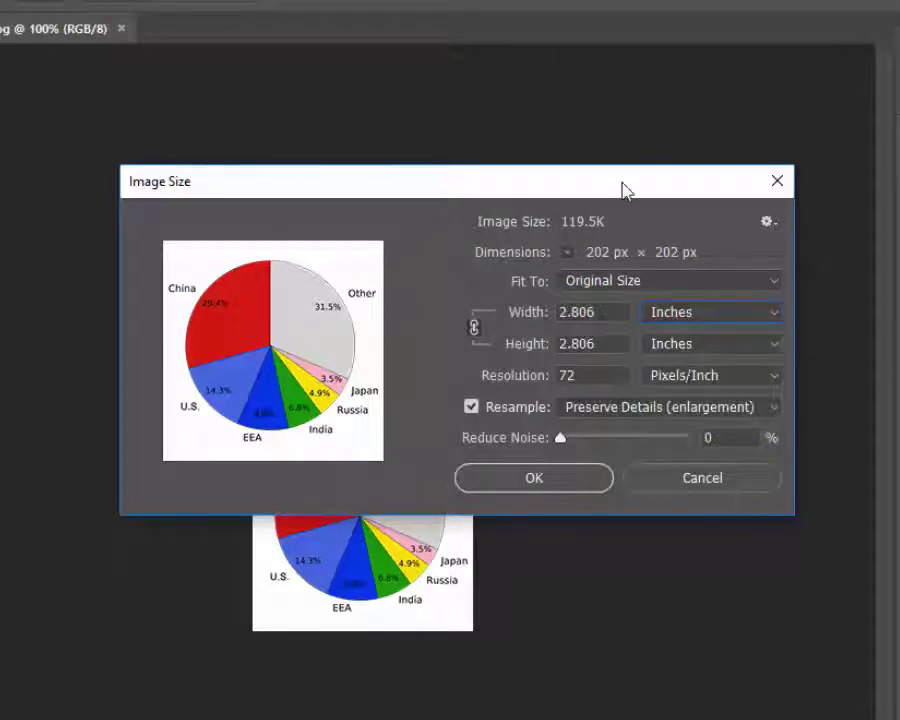
pyautogui.moveTo(620, 187); pyautogui.dragTo(568, 143)
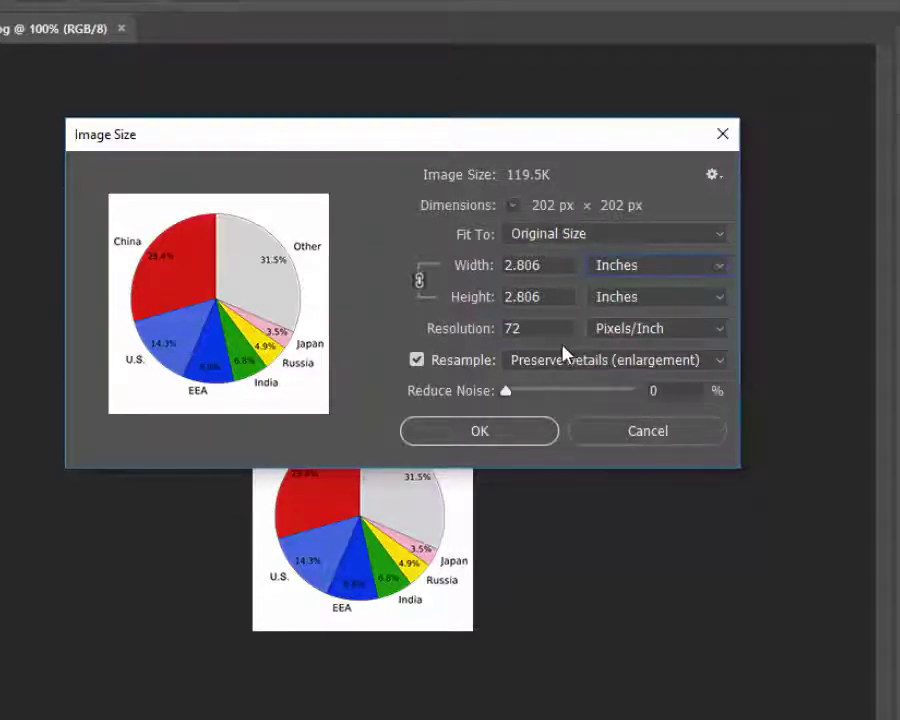
# Set the Image Size width to 8 inches and resolution to 200 pixels/inch
pyautogui.click(446, 263)
pyautogui.write('8')
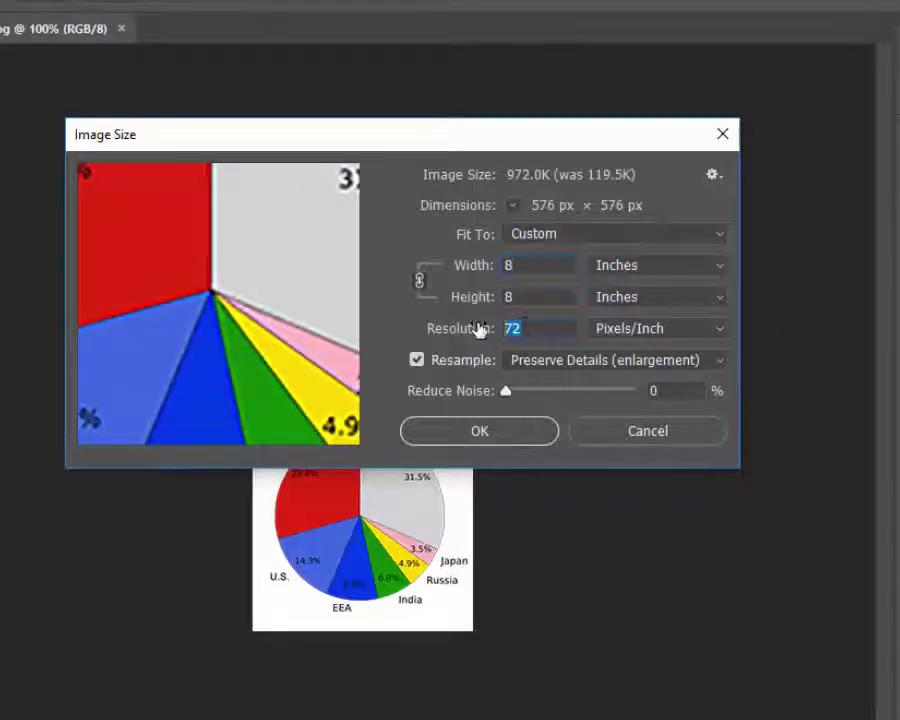
pyautogui.write('200')
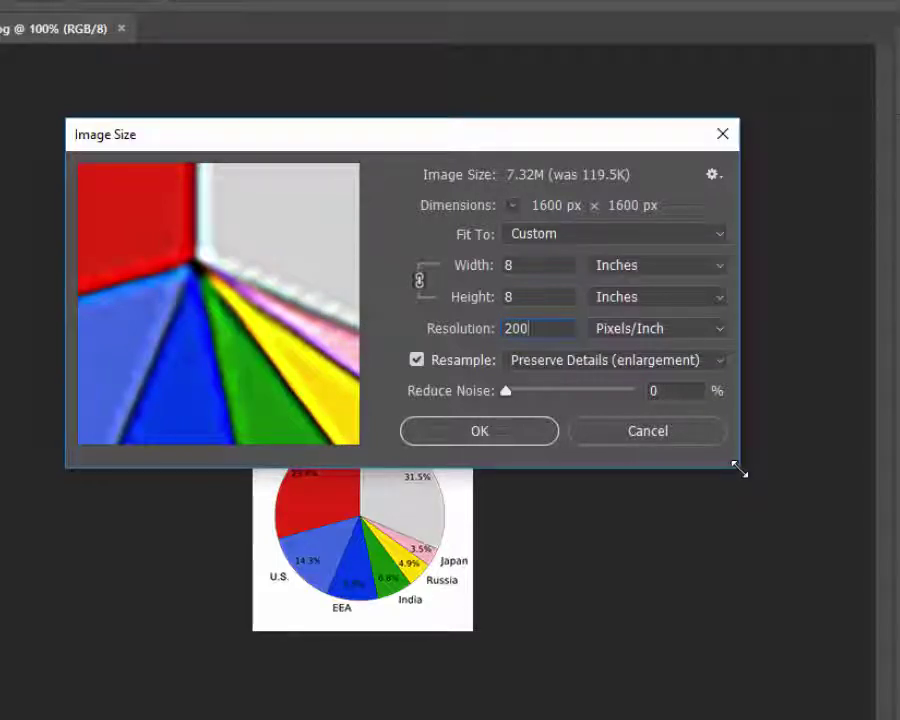
# Enlarge the Image Size preview and pan to the small slices, comparing against the original
pyautogui.moveTo(739, 469); pyautogui.dragTo(896, 719)
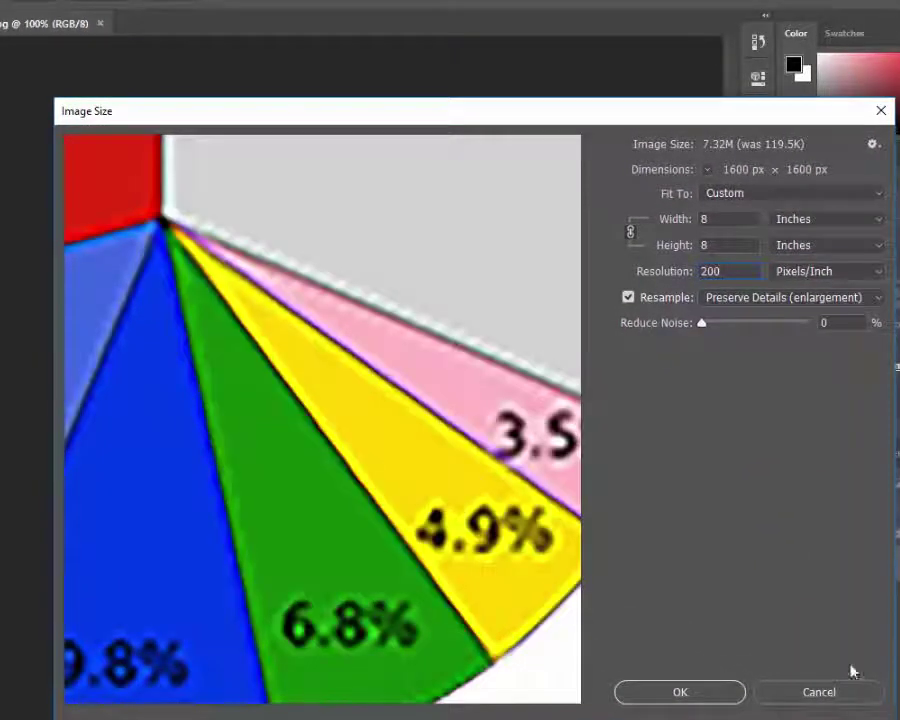
pyautogui.click(385, 414)
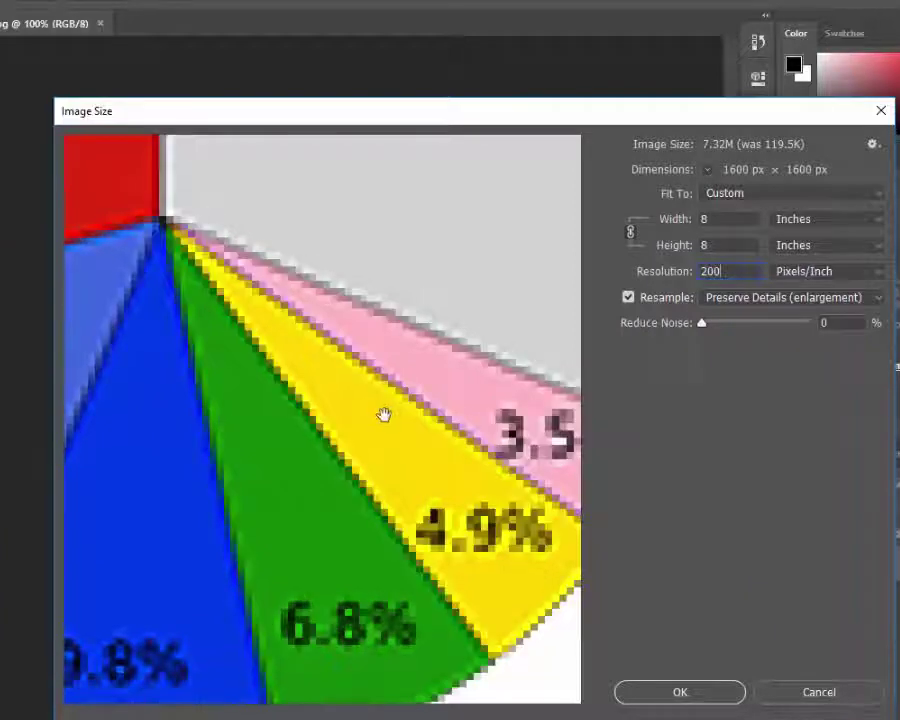
pyautogui.moveTo(385, 414); pyautogui.dragTo(237, 258)
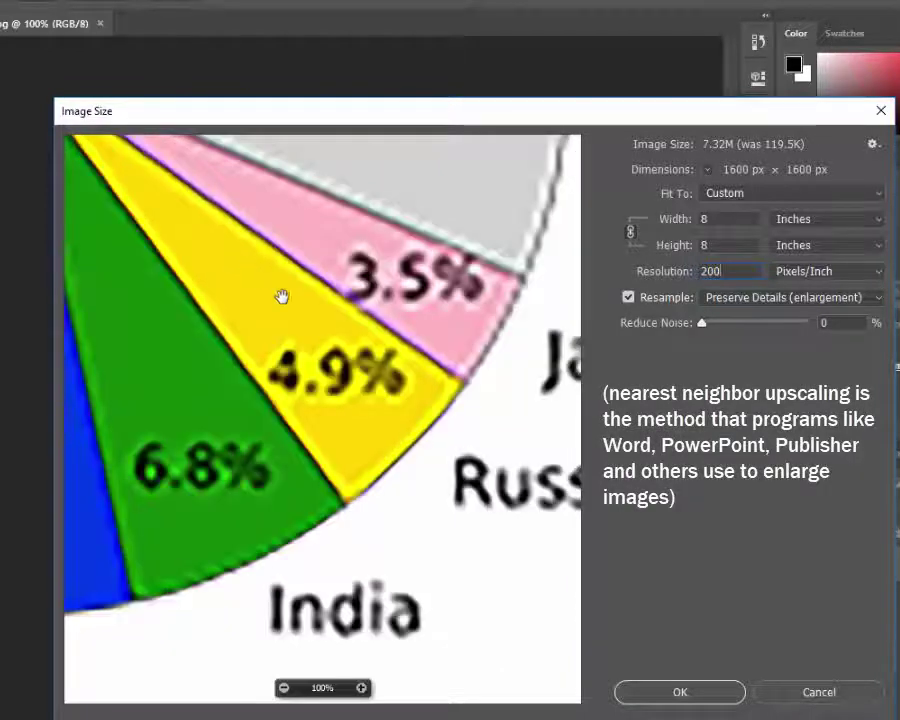
pyautogui.moveTo(352, 376); pyautogui.dragTo(286, 362)
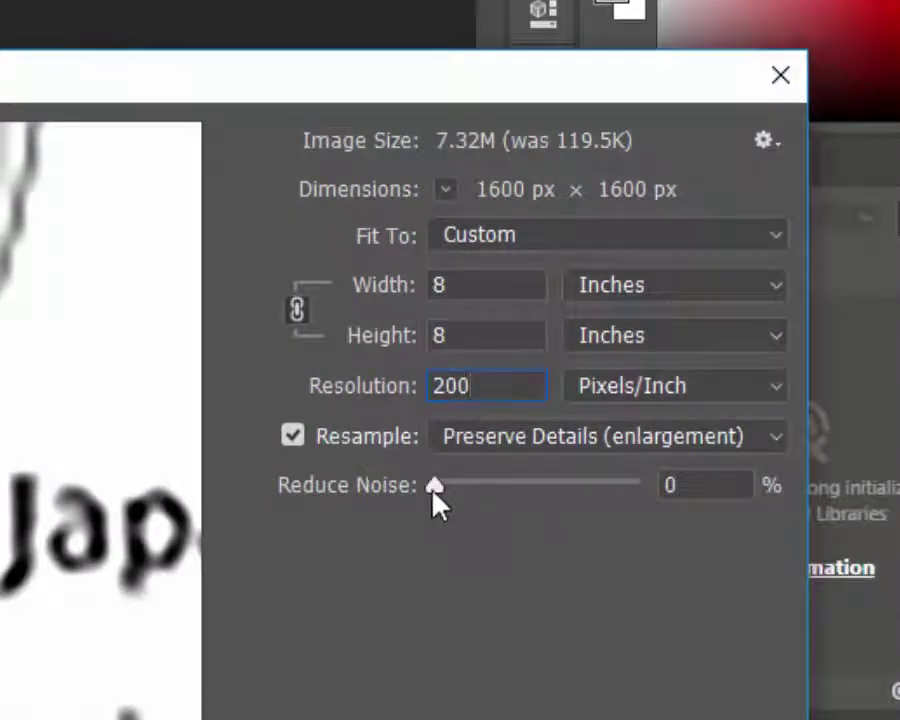
# Raise Reduce Noise to 100%, then lower it to about 56%
pyautogui.moveTo(433, 490); pyautogui.dragTo(644, 497)
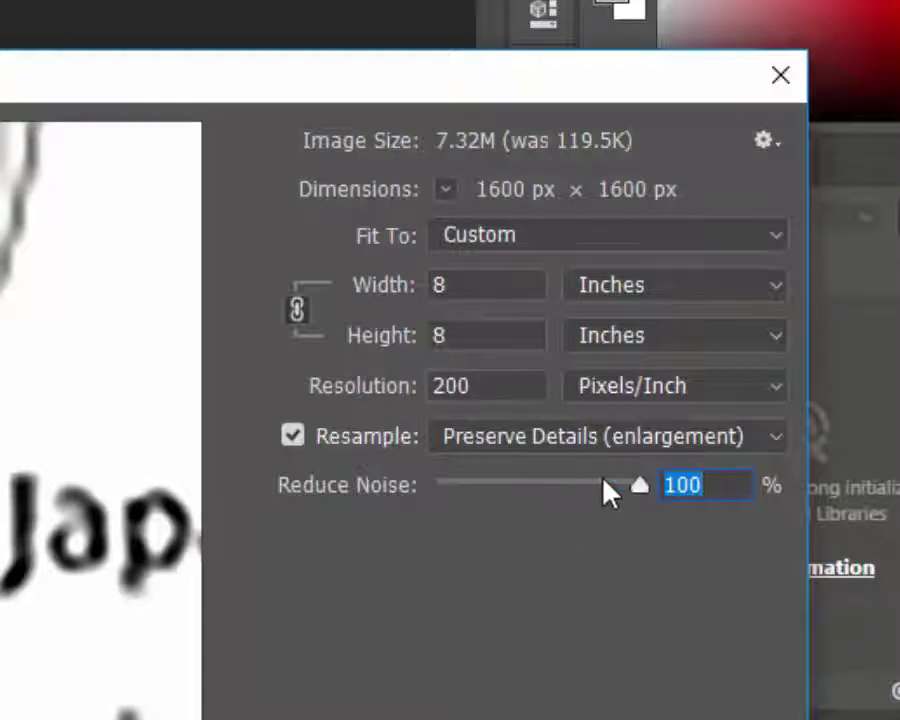
pyautogui.moveTo(637, 485); pyautogui.dragTo(413, 487)
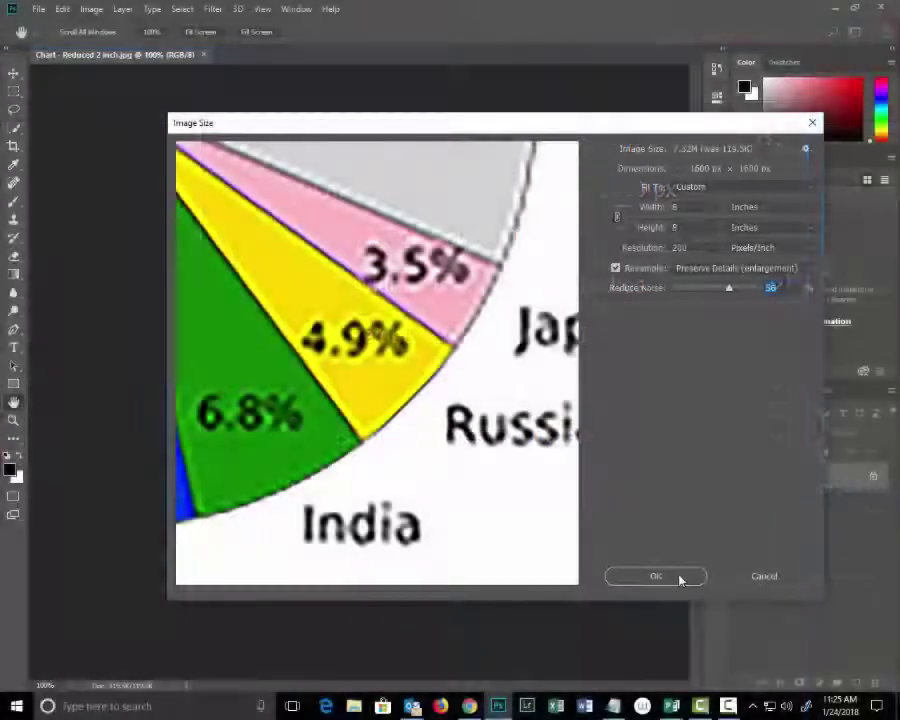
# Confirm the 8-inch resize and place Chart Sample UPSAMPLED.jpg in Publisher's left column
pyautogui.click(678, 578)
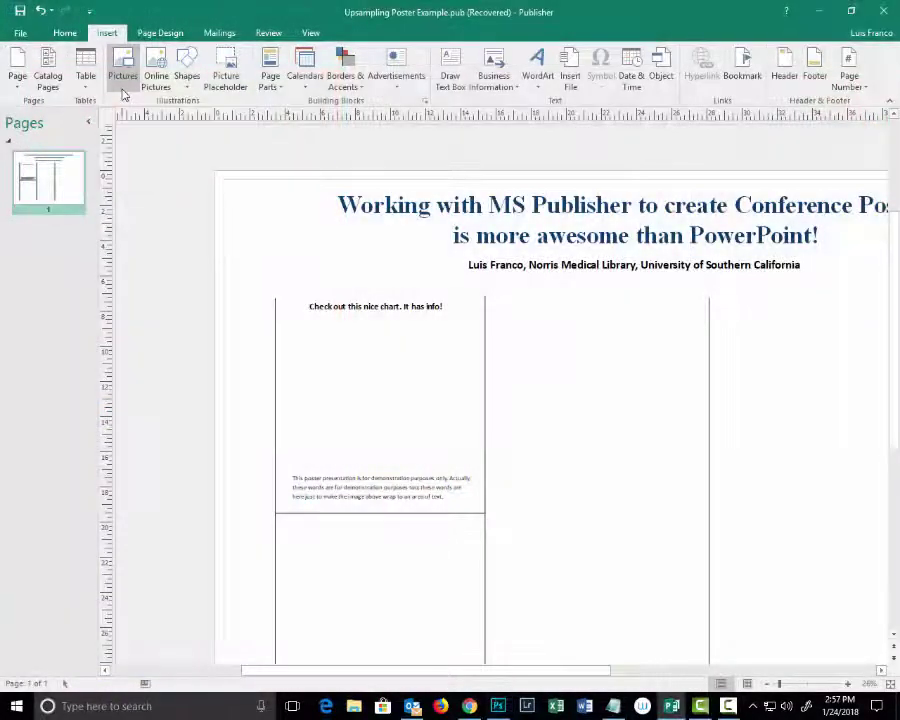
pyautogui.click(124, 82)
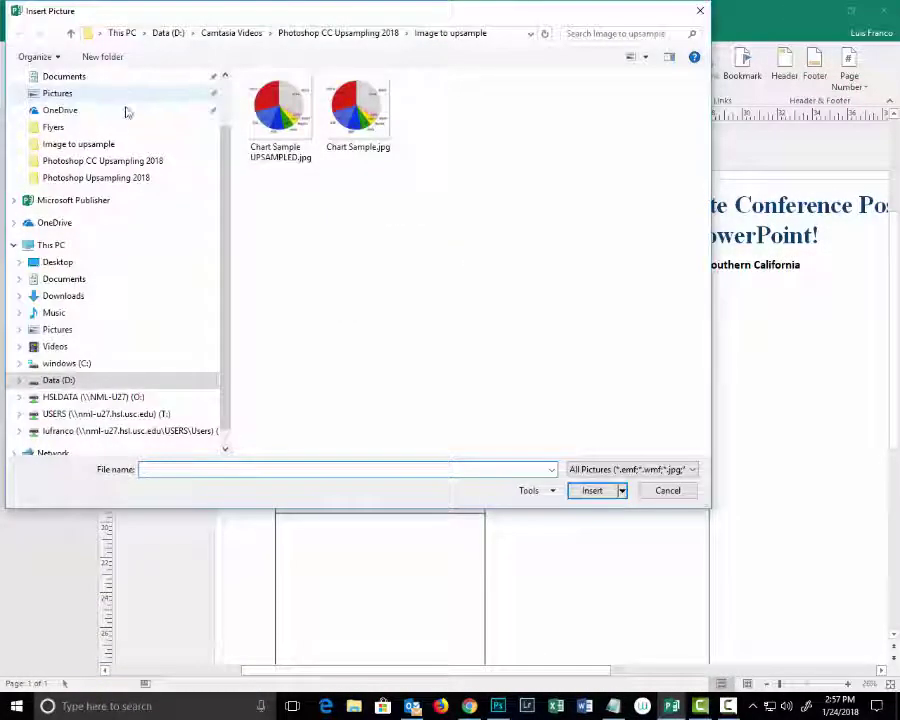
pyautogui.doubleClick(285, 110)
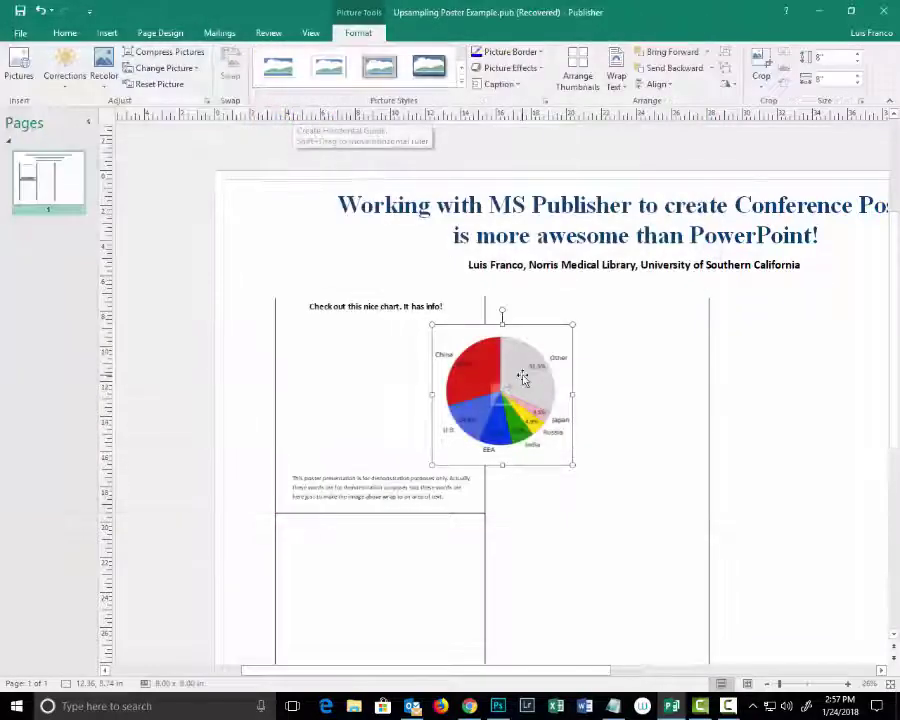
pyautogui.moveTo(522, 377); pyautogui.dragTo(403, 377)
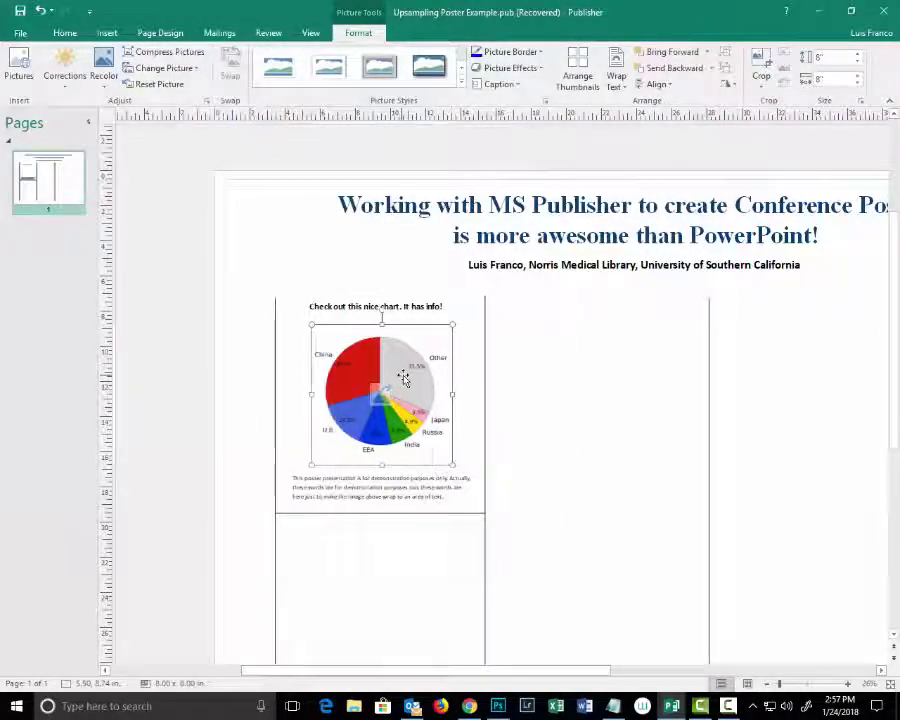
pyautogui.click(547, 400)
# Insert Chart Sample.jpg and position it beside the upsampled chart
pyautogui.click(107, 33)
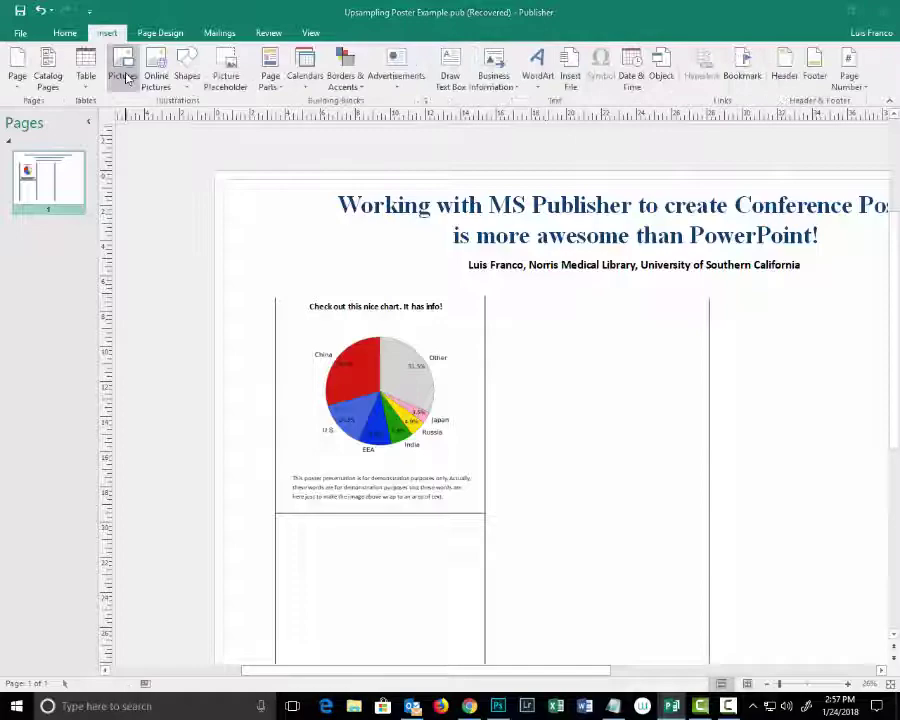
pyautogui.click(124, 80)
pyautogui.doubleClick(352, 140)
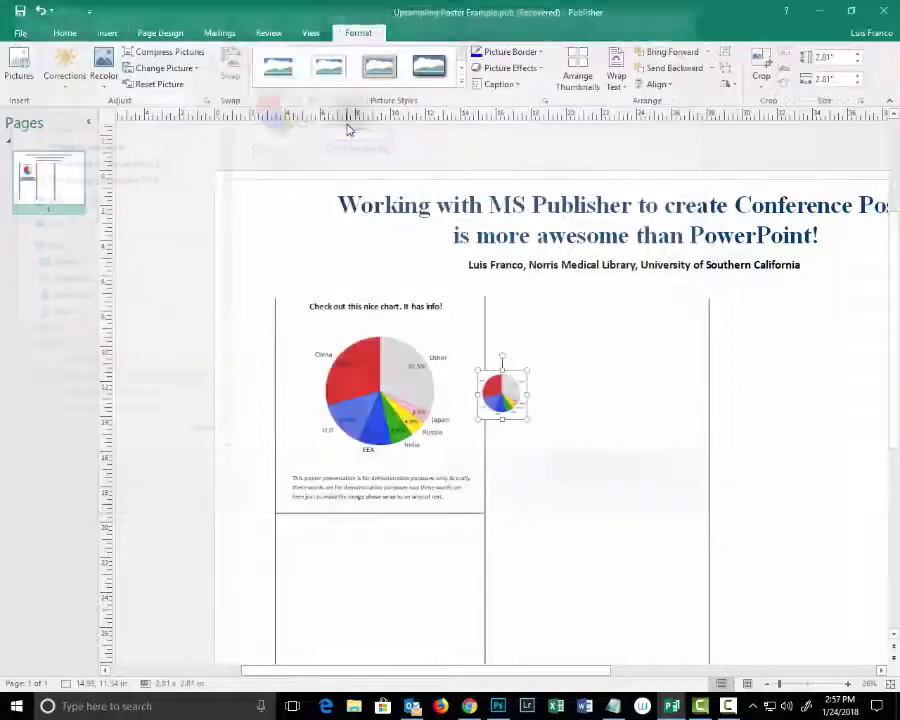
pyautogui.moveTo(507, 390); pyautogui.dragTo(513, 358)
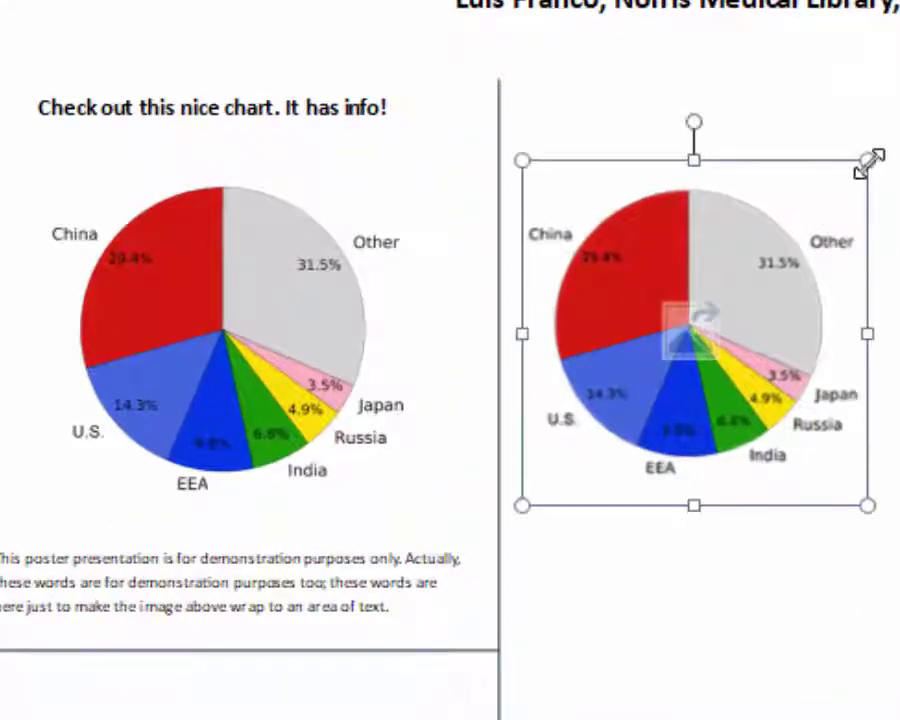
# Enlarge the small original chart from its top-right corner to nearly match the upsampled chart
pyautogui.moveTo(884, 157); pyautogui.dragTo(880, 147)
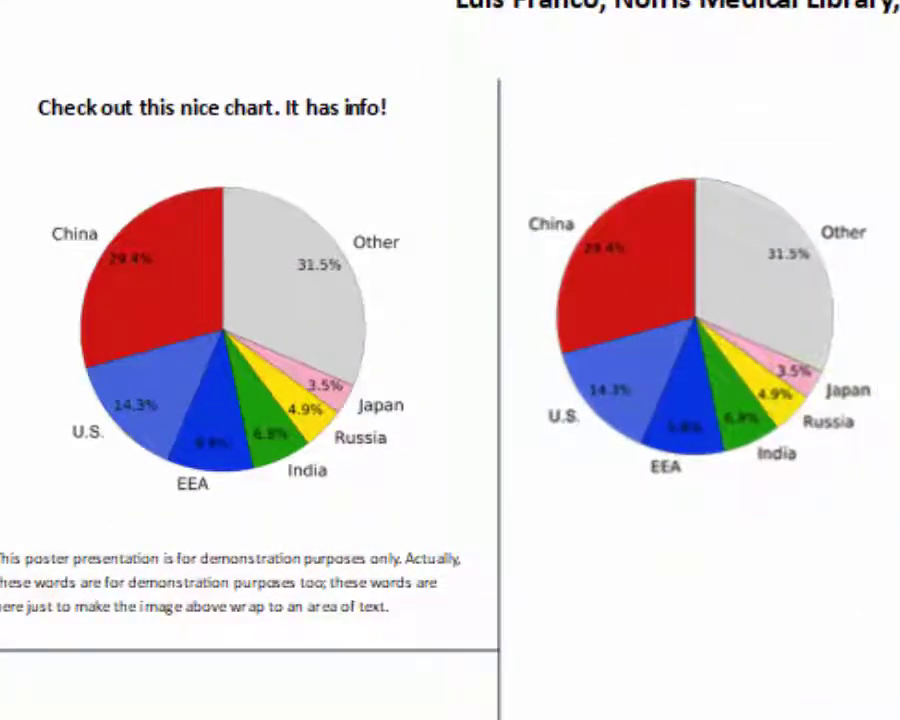